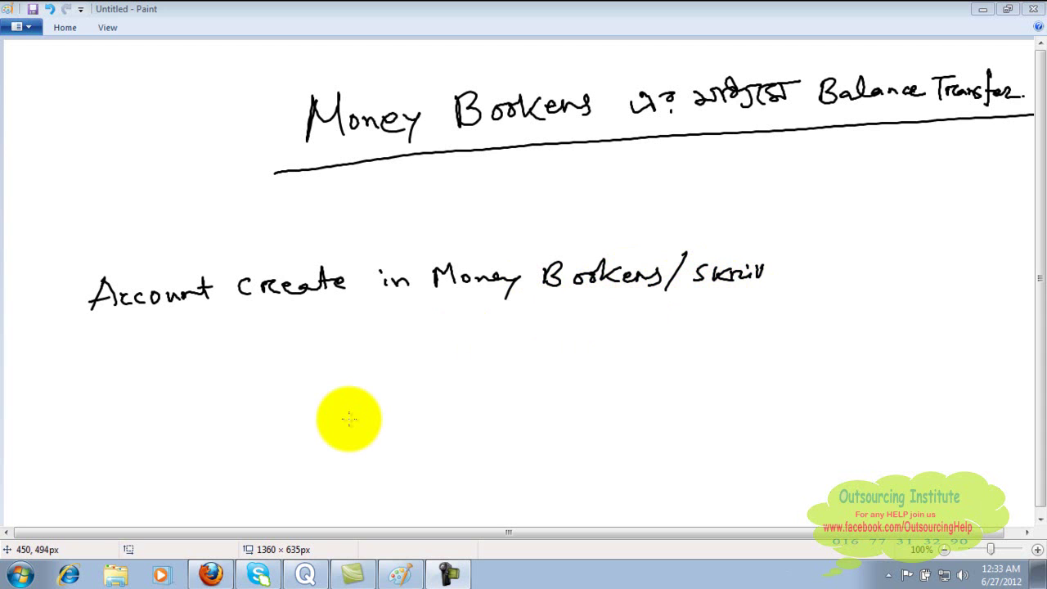
- Bring Firefox forward from the taskbar, leaving the Paint notes on creating a Skrill account
{"action": "left_click", "coordinate": [212, 574]}
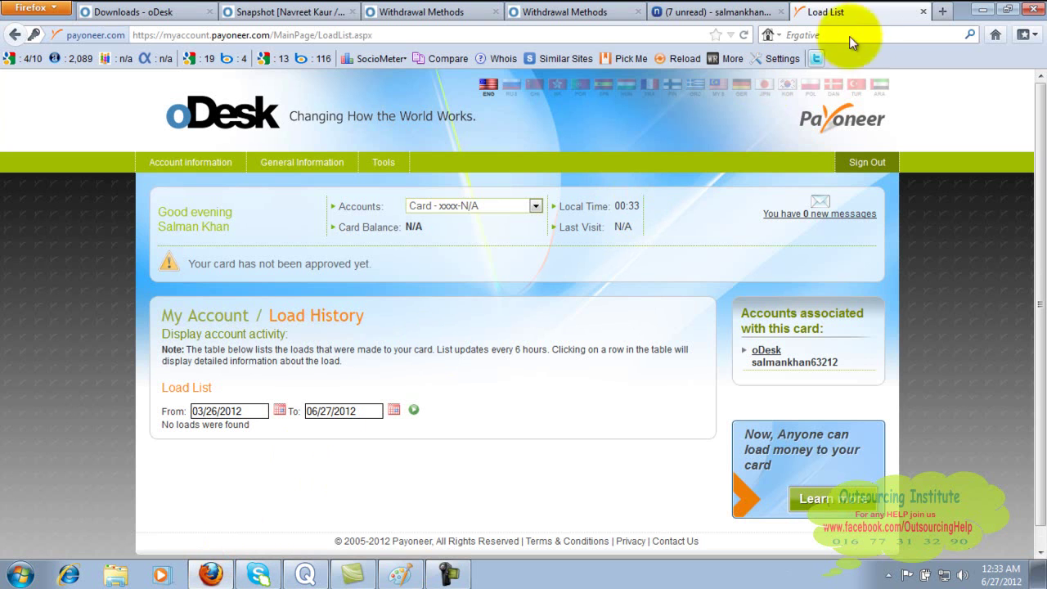
- Open moneybookers.com in a new Firefox tab from the address-bar suggestion
{"action": "left_click", "coordinate": [941, 14]}
{"action": "type", "text": "w"}
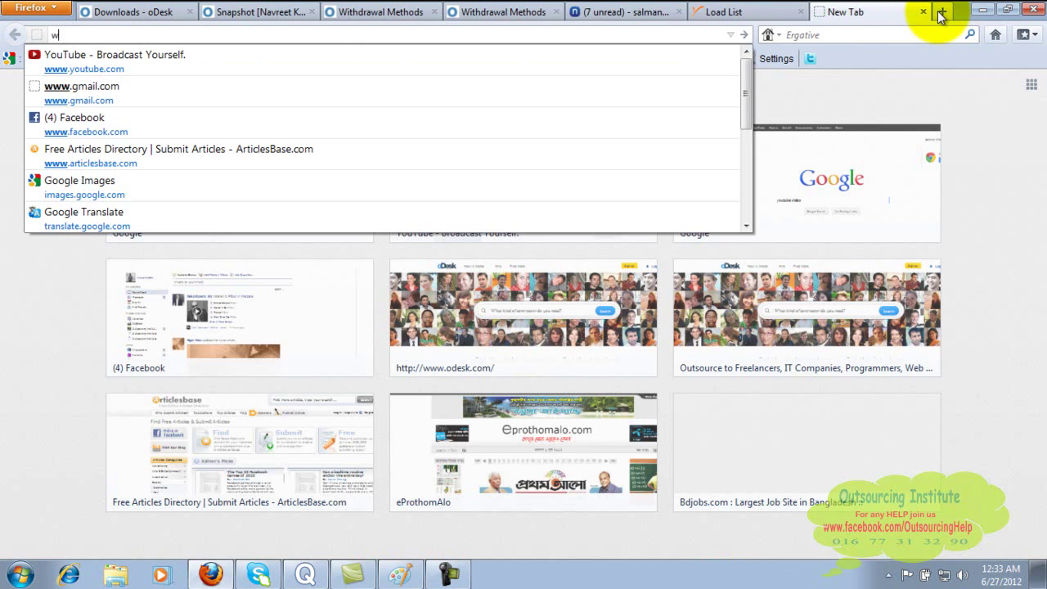
{"action": "type", "text": "ww.moneybo"}
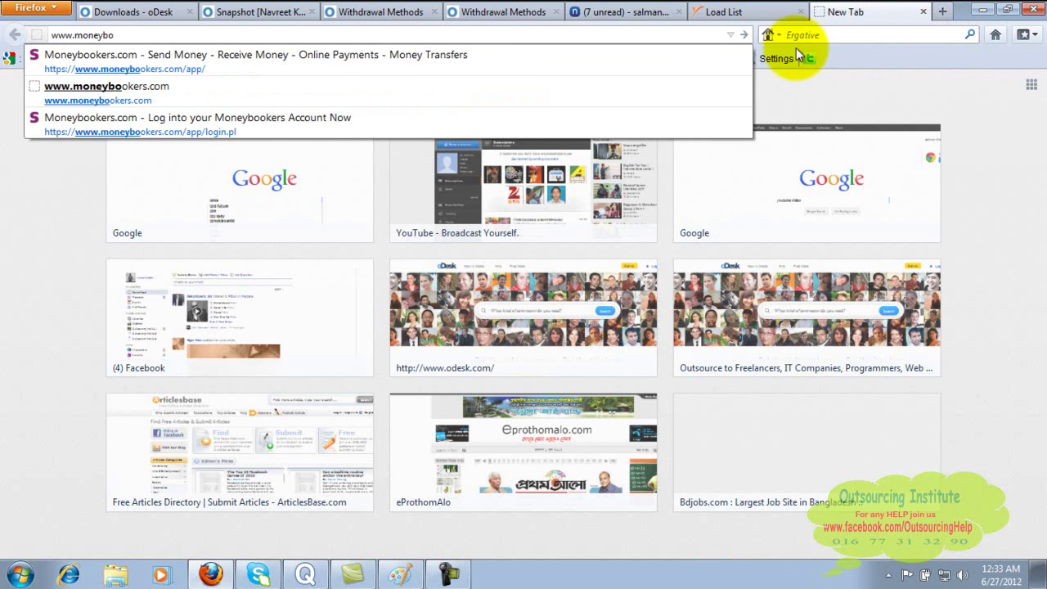
{"action": "left_click", "coordinate": [716, 64]}
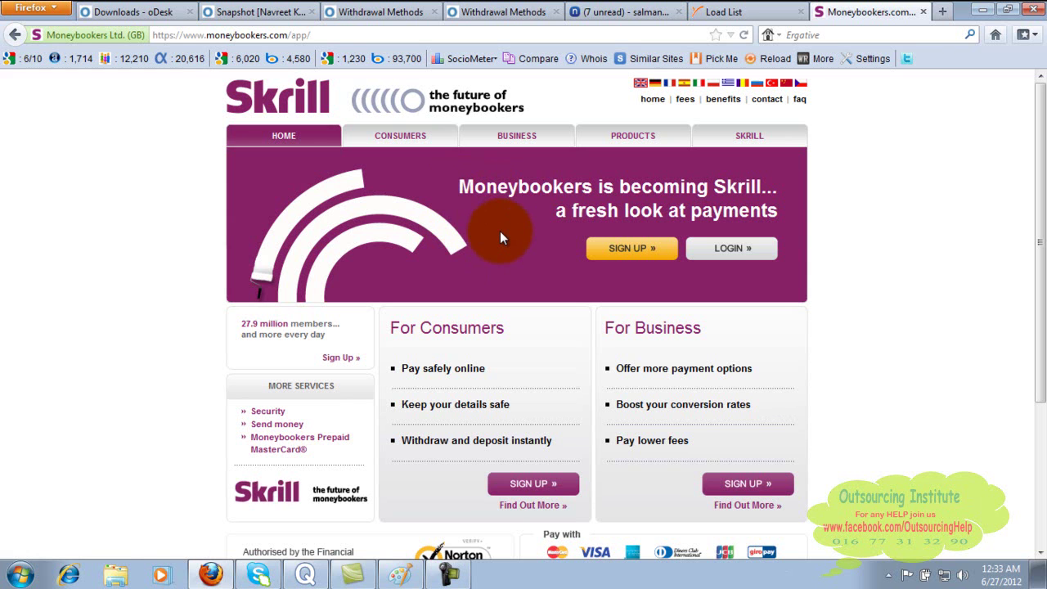
- Choose SIGN UP, then Sign up under Personal account
{"action": "left_click", "coordinate": [627, 249]}
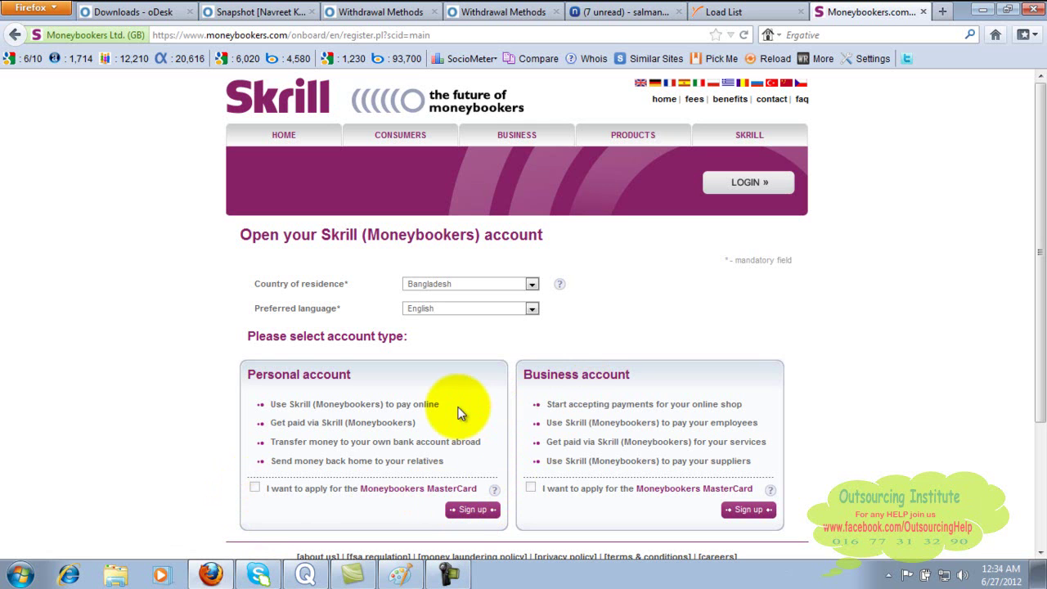
{"action": "left_click", "coordinate": [472, 510]}
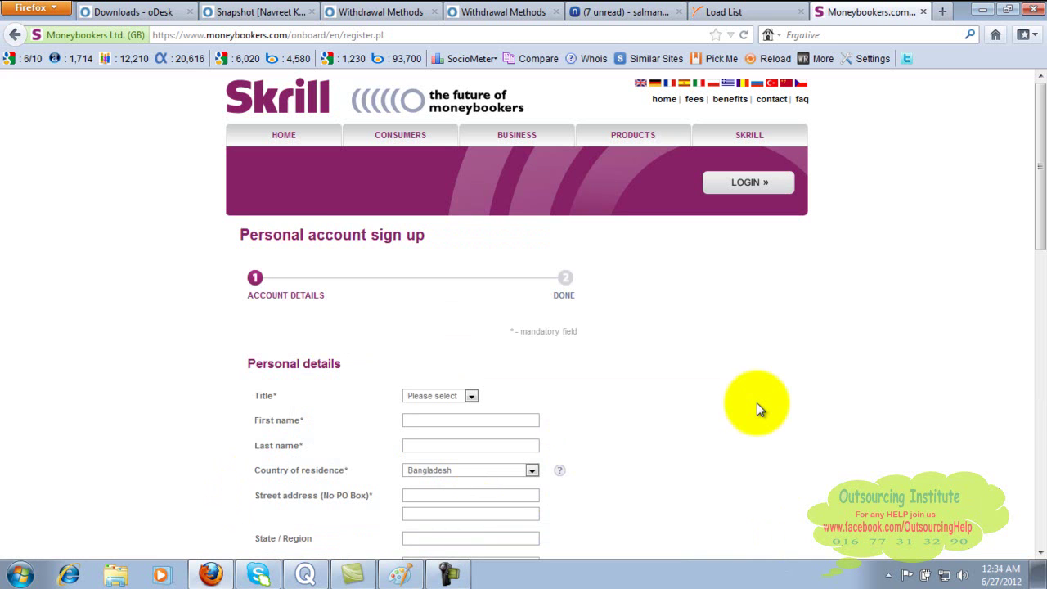
- Set the title to Mr and enter the account holder's first and last name
{"action": "left_click", "coordinate": [1040, 554]}
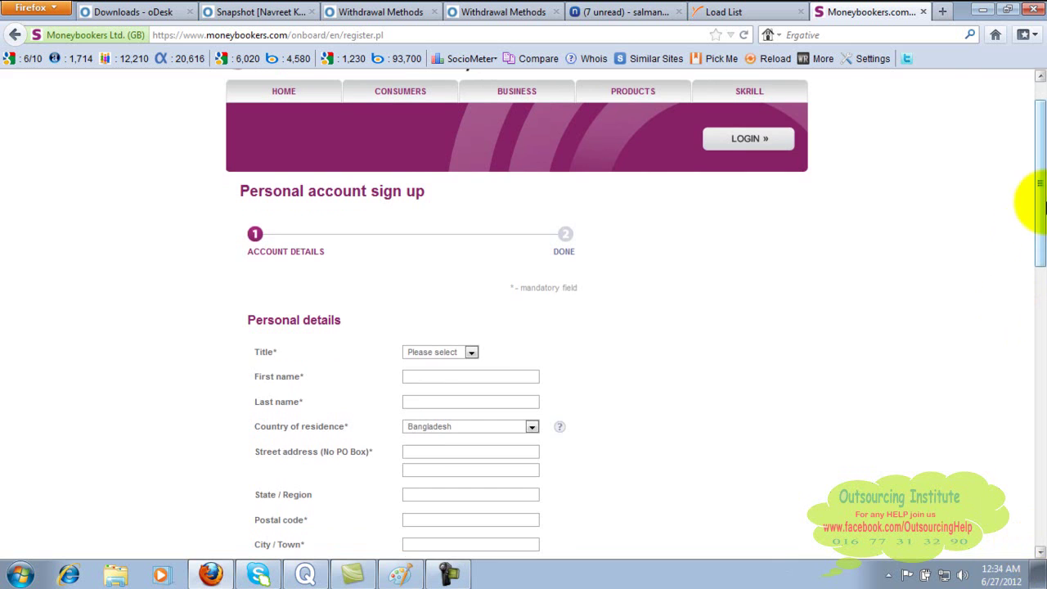
{"action": "left_click_drag", "start_coordinate": [1042, 205], "coordinate": [1044, 178]}
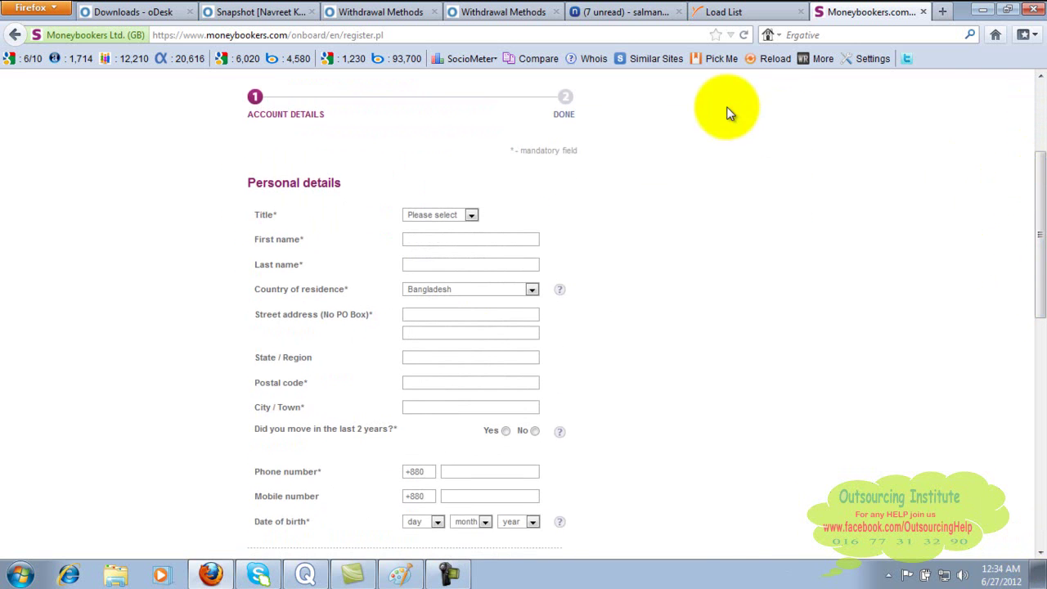
{"action": "left_click", "coordinate": [471, 215]}
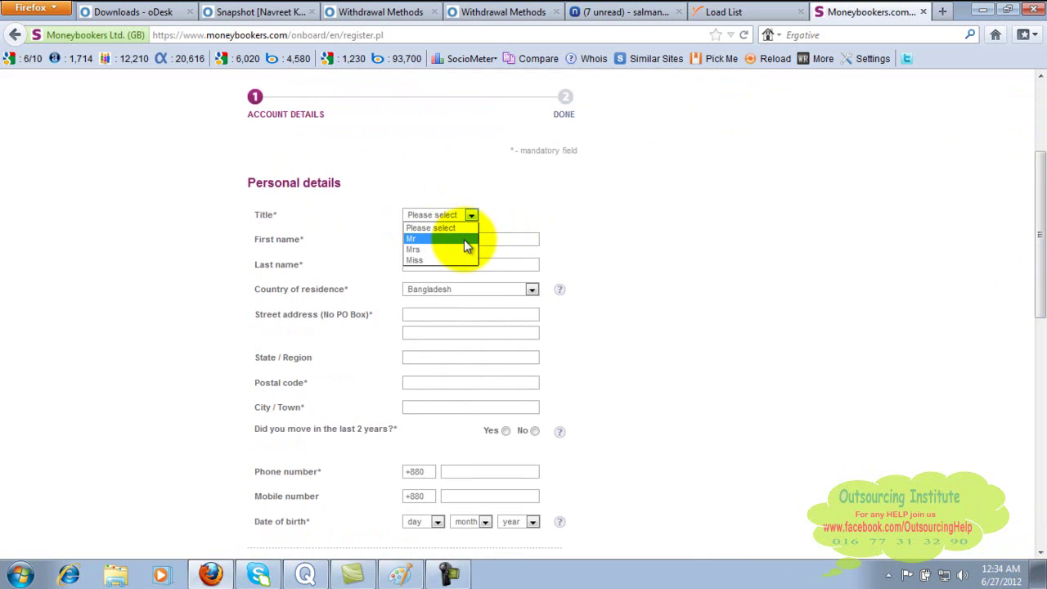
{"action": "left_click", "coordinate": [466, 237]}
{"action": "left_click", "coordinate": [464, 240]}
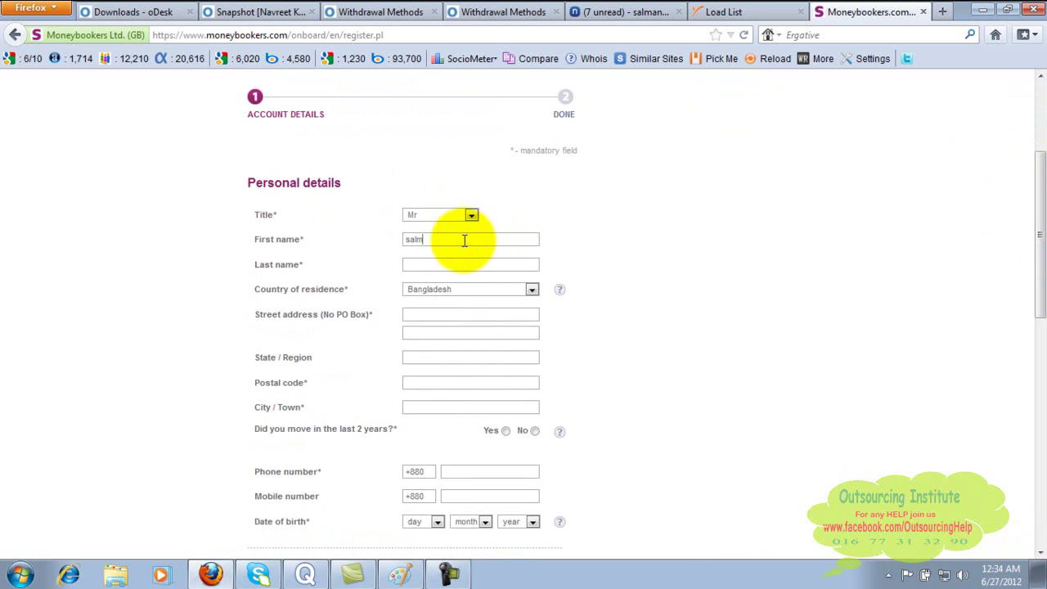
{"action": "key", "text": "Tab"}
- Fill in both street address lines, state/region, postal code and city/town
{"action": "key", "text": "Tab"}
{"action": "key", "text": "Tab"}
{"action": "type", "text": "house"}
{"action": "key", "text": "BackSpace"}
{"action": "key", "text": "BackSpace"}
{"action": "key", "text": "BackSpace"}
{"action": "key", "text": "BackSpace"}
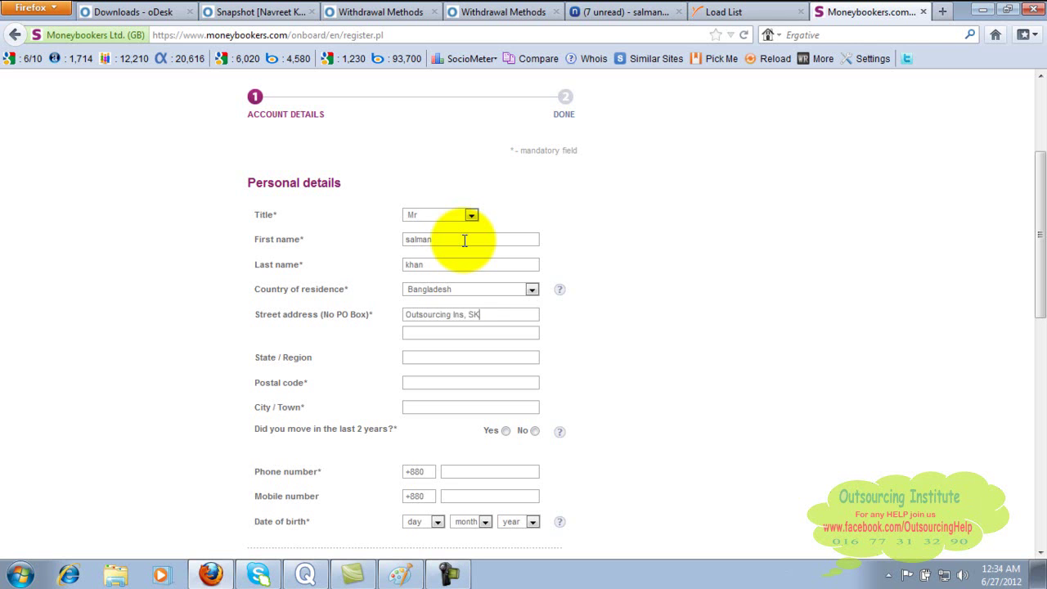
{"action": "key", "text": "Tab"}
{"action": "key", "text": "Tab"}
{"action": "type", "text": "chittagong"}
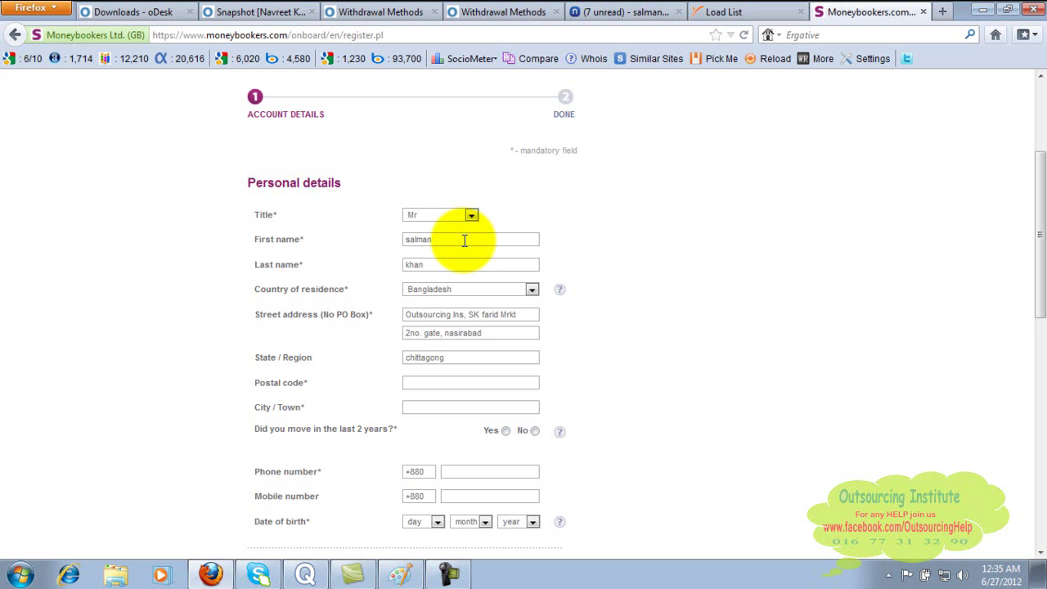
{"action": "type", "text": "4000"}
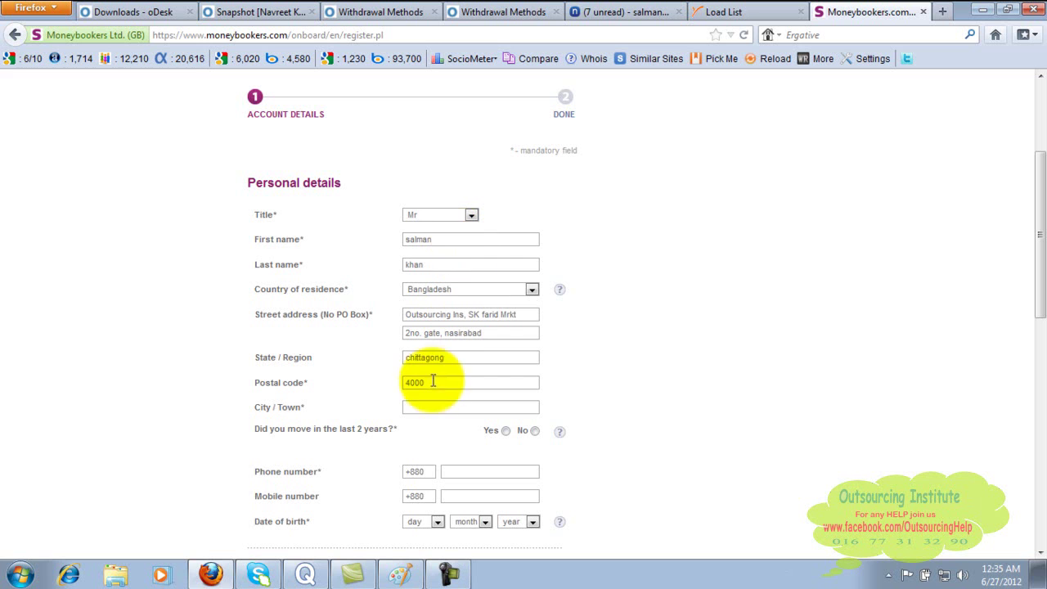
{"action": "left_click", "coordinate": [435, 406]}
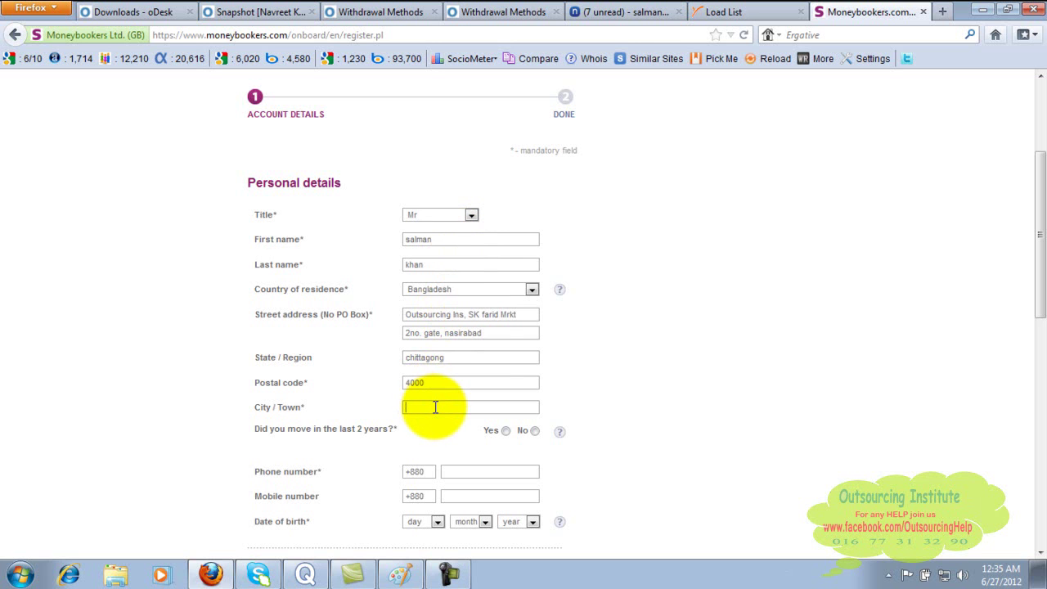
{"action": "type", "text": "chittagong"}
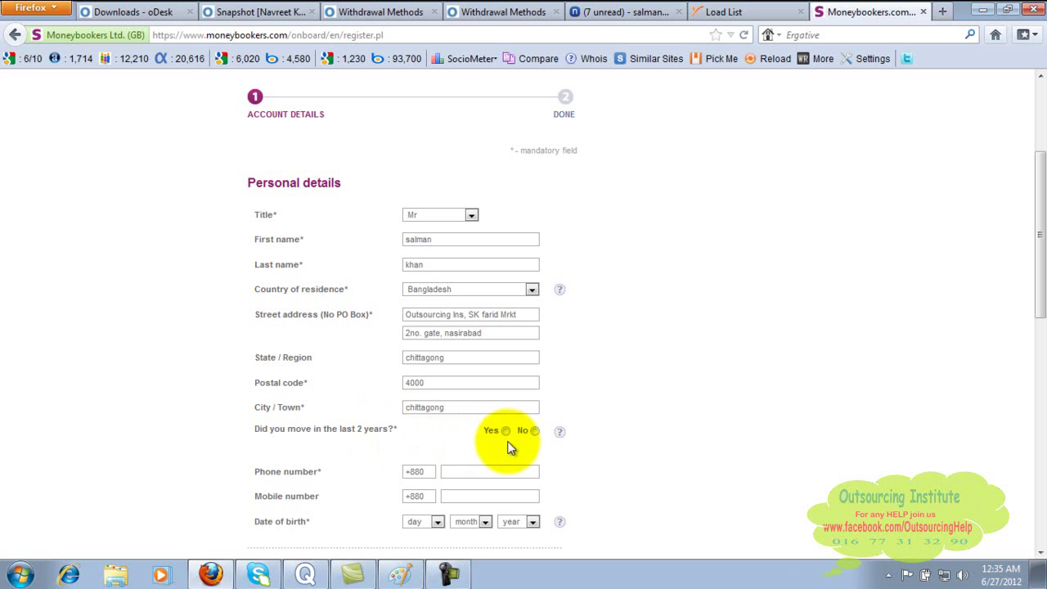
- Answer No to moving recently and enter the same phone number as phone and mobile
{"action": "left_click", "coordinate": [535, 432]}
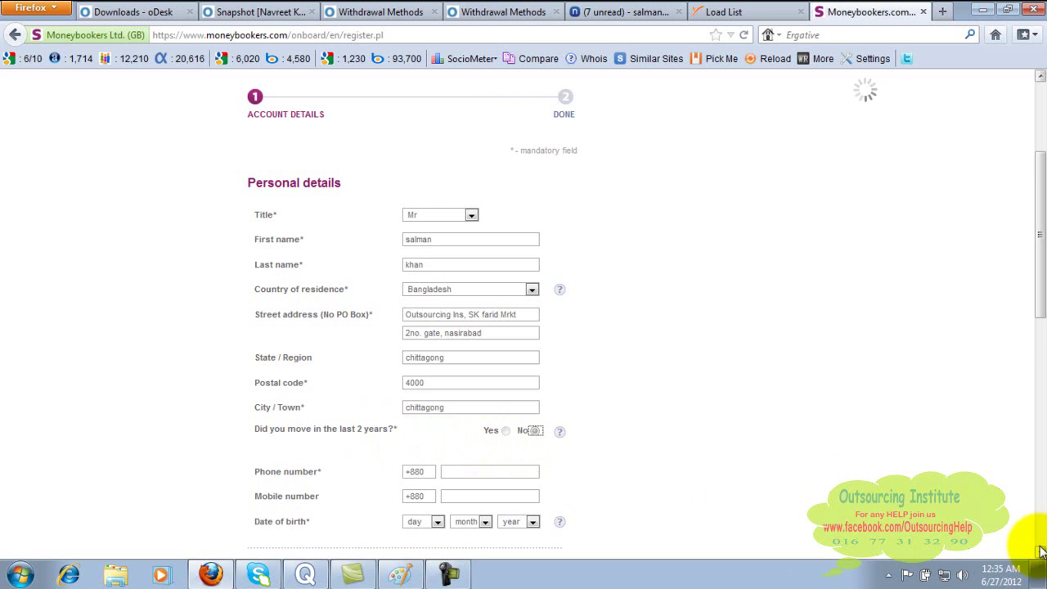
{"action": "scroll", "coordinate": [1041, 555], "scroll_direction": "down", "scroll_amount": 7}
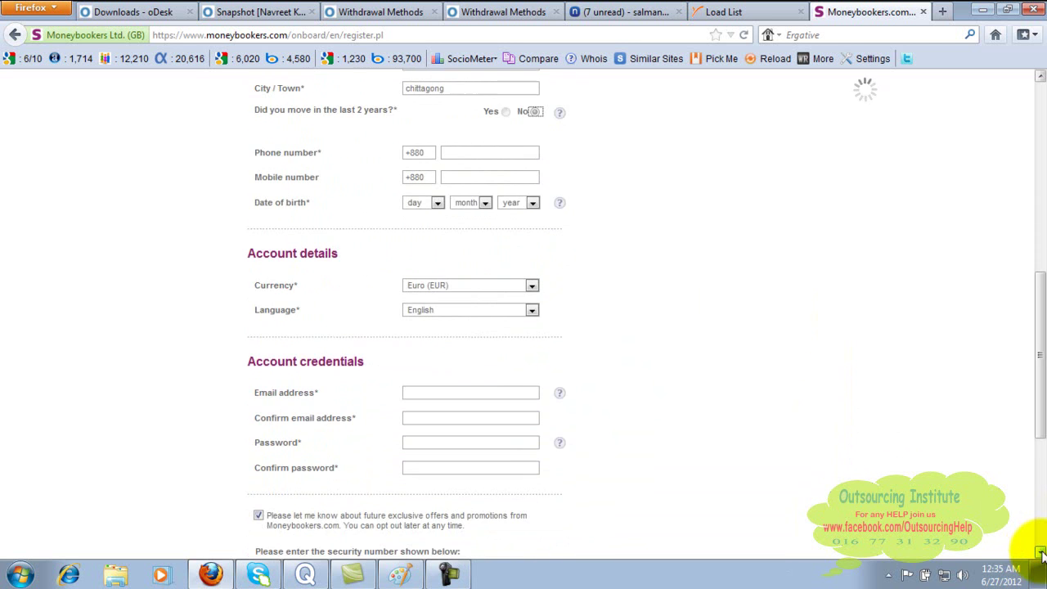
{"action": "left_click", "coordinate": [463, 153]}
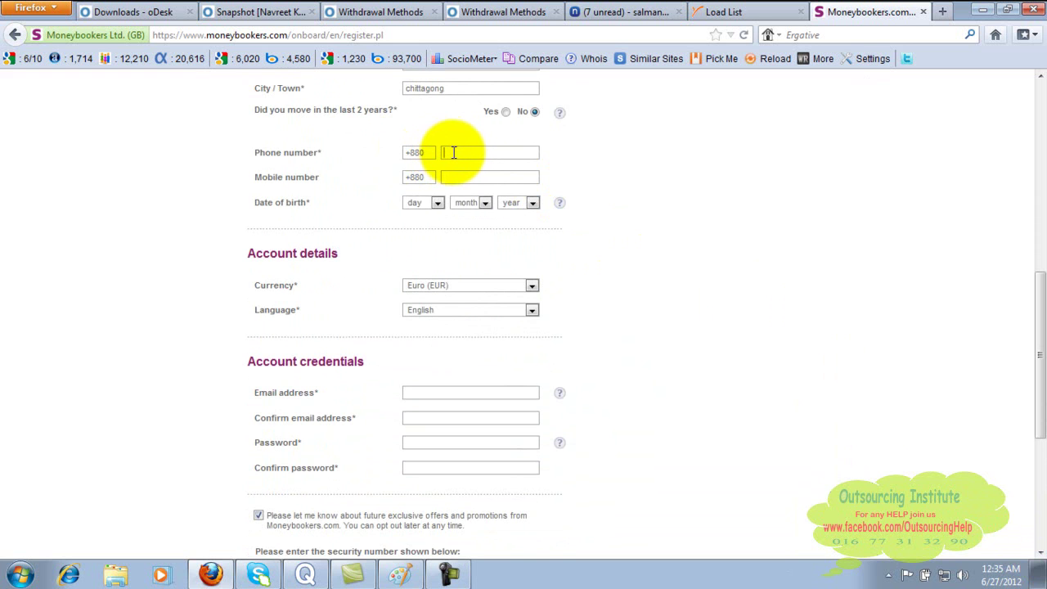
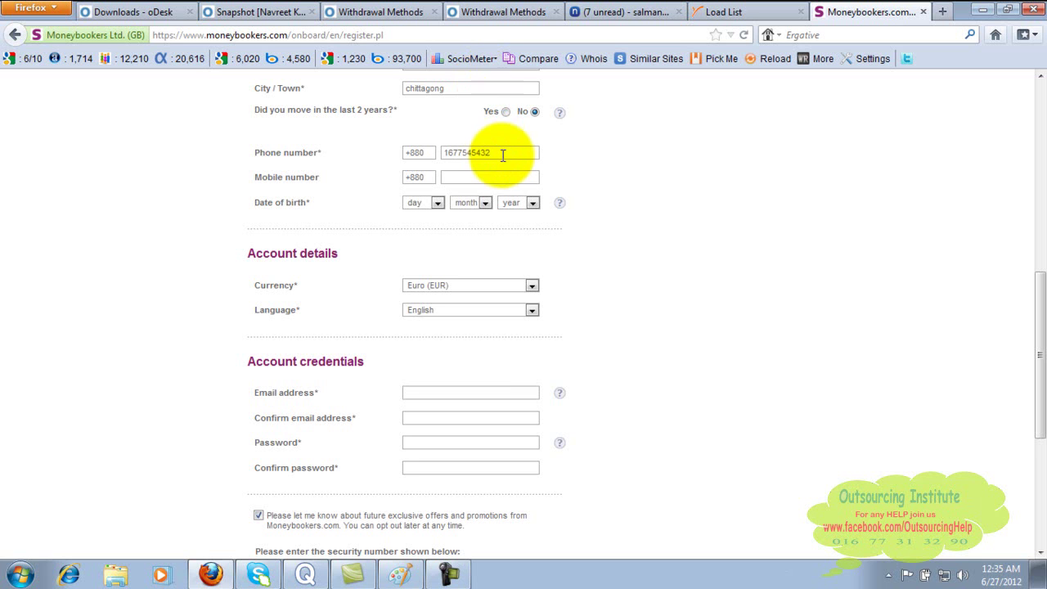
{"action": "left_click_drag", "start_coordinate": [502, 156], "coordinate": [432, 157]}
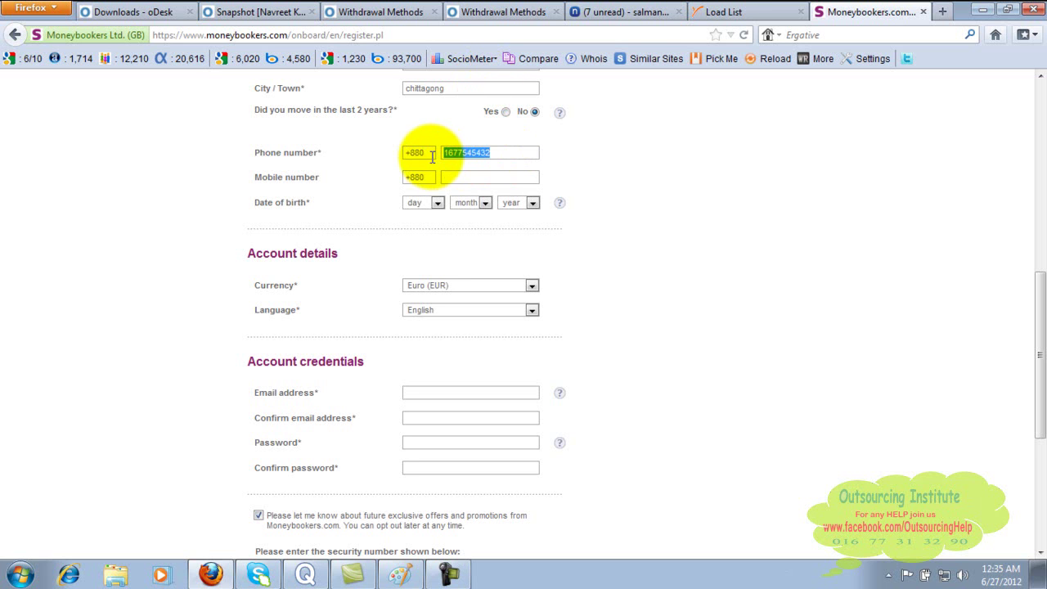
{"action": "key", "text": "ctrl+c"}
{"action": "left_click", "coordinate": [449, 176]}
{"action": "key", "text": "ctrl+v"}
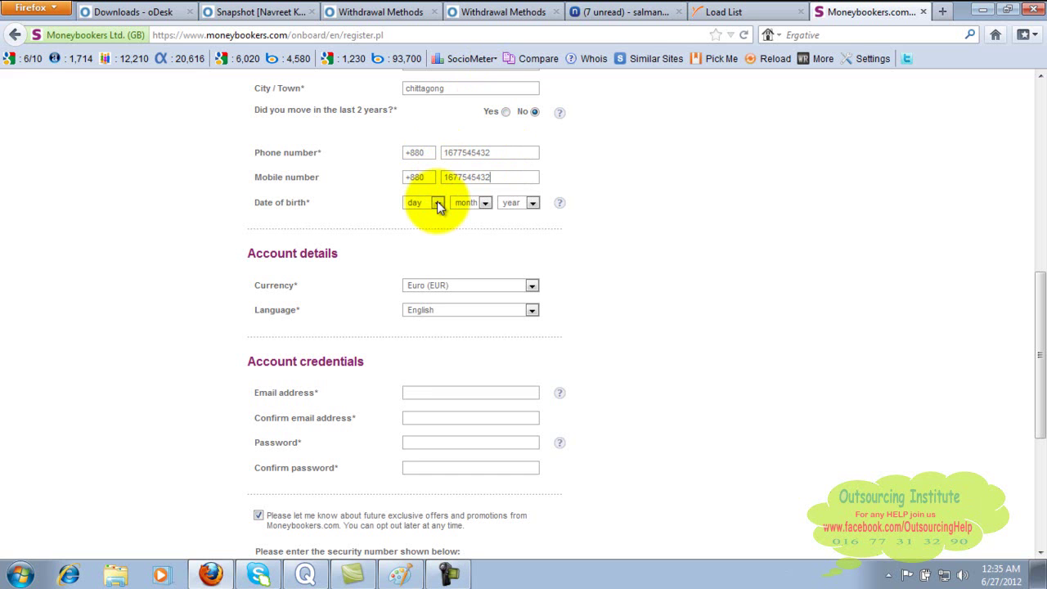
{"action": "left_click", "coordinate": [437, 205]}
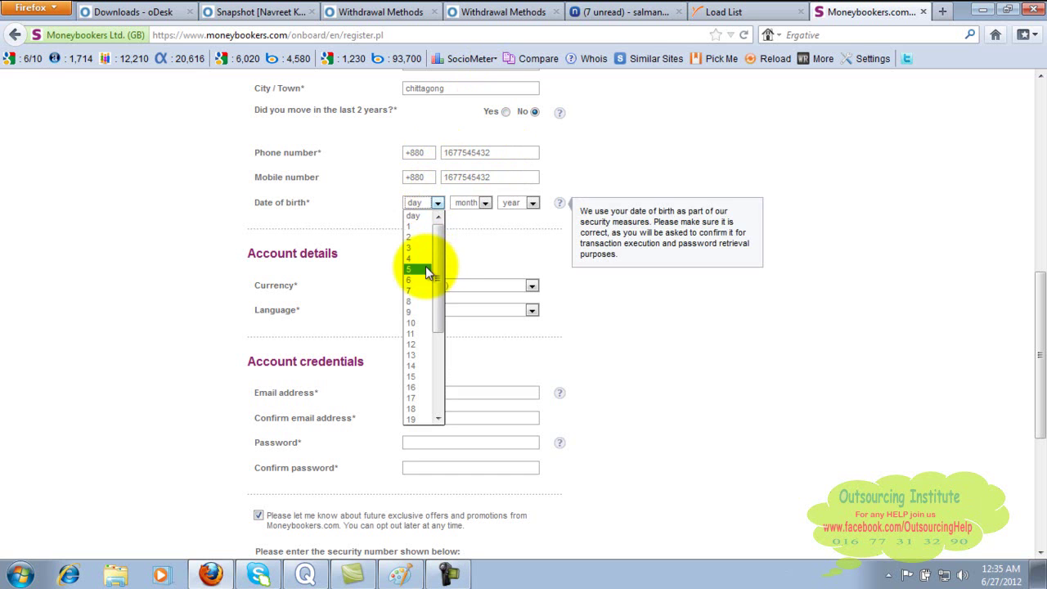
{"action": "left_click", "coordinate": [426, 269]}
{"action": "left_click", "coordinate": [484, 203]}
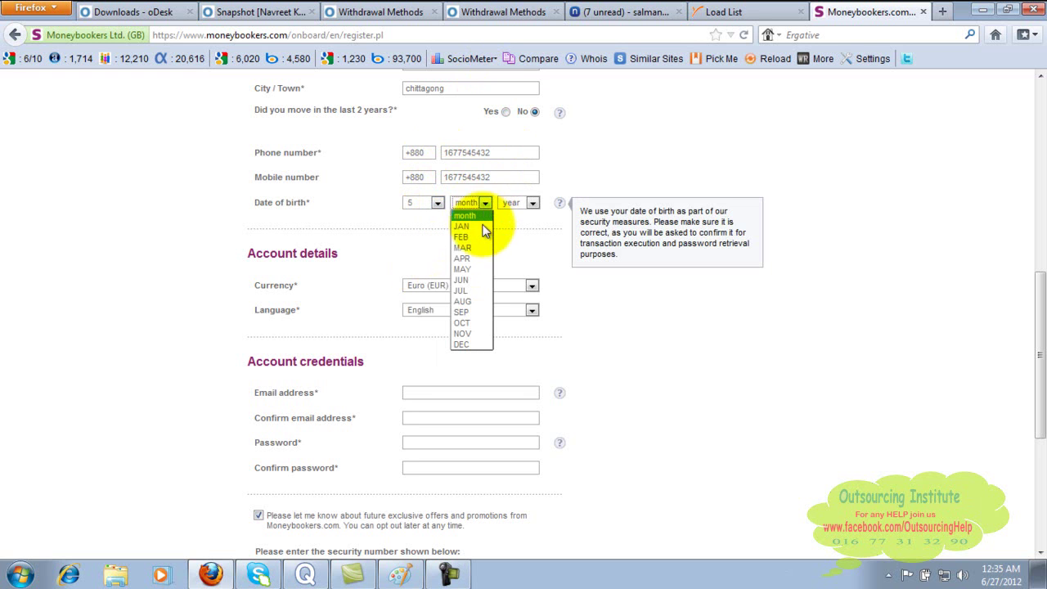
{"action": "left_click", "coordinate": [481, 239]}
{"action": "left_click", "coordinate": [533, 203]}
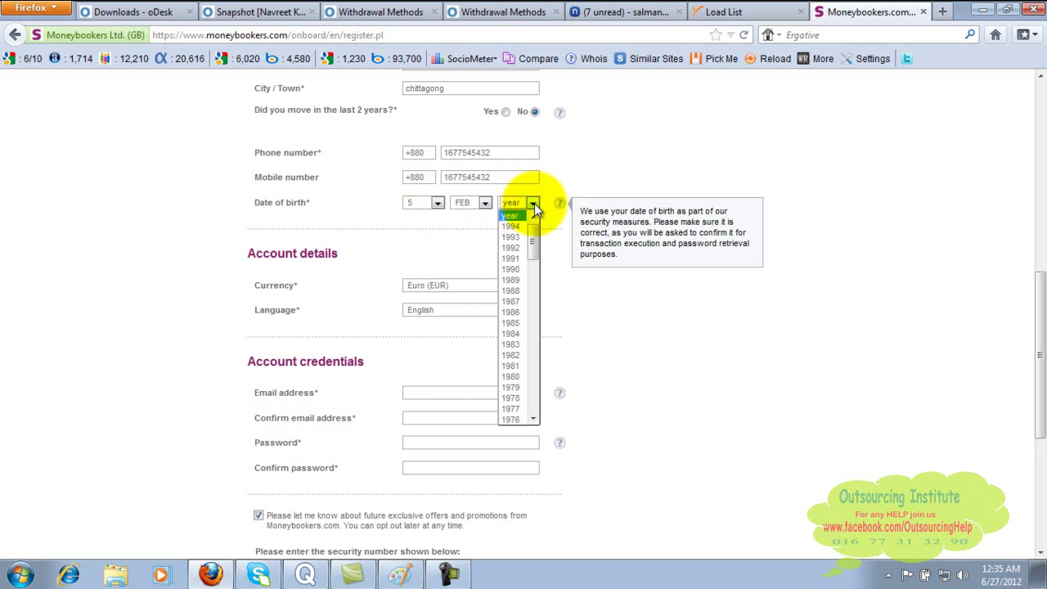
{"action": "left_click", "coordinate": [523, 368]}
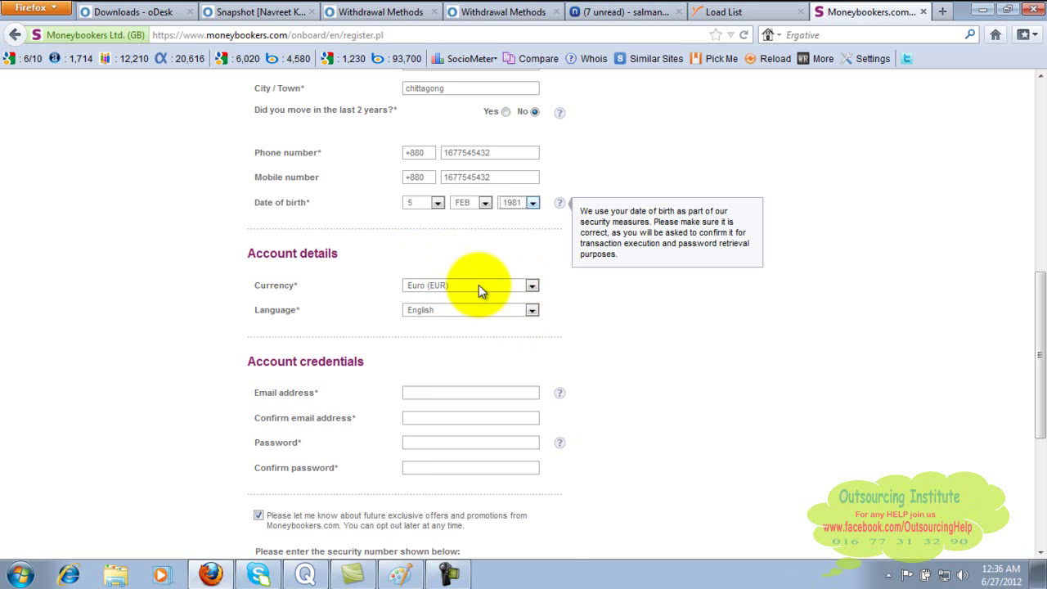
- Change the account currency from Euro (EUR) to U.S. Dollar (USD)
{"action": "left_click", "coordinate": [533, 285]}
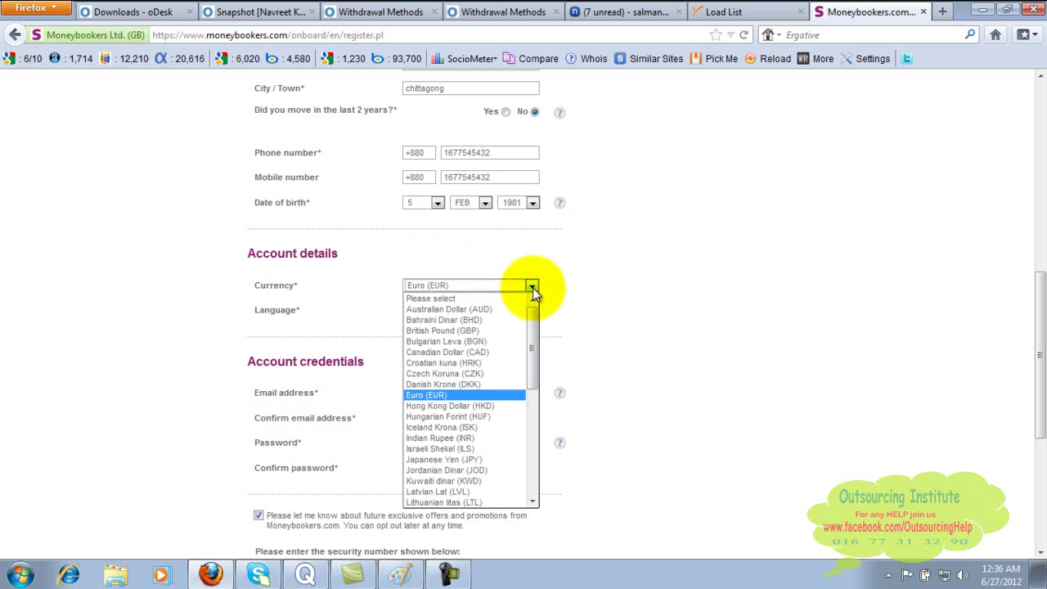
{"action": "left_click", "coordinate": [530, 491]}
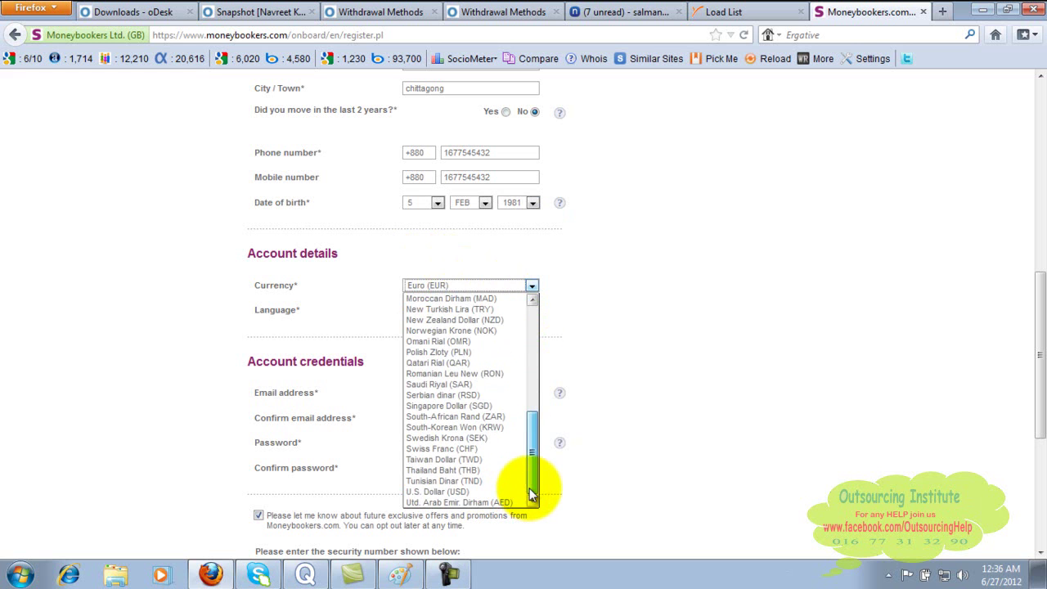
{"action": "left_click", "coordinate": [489, 491]}
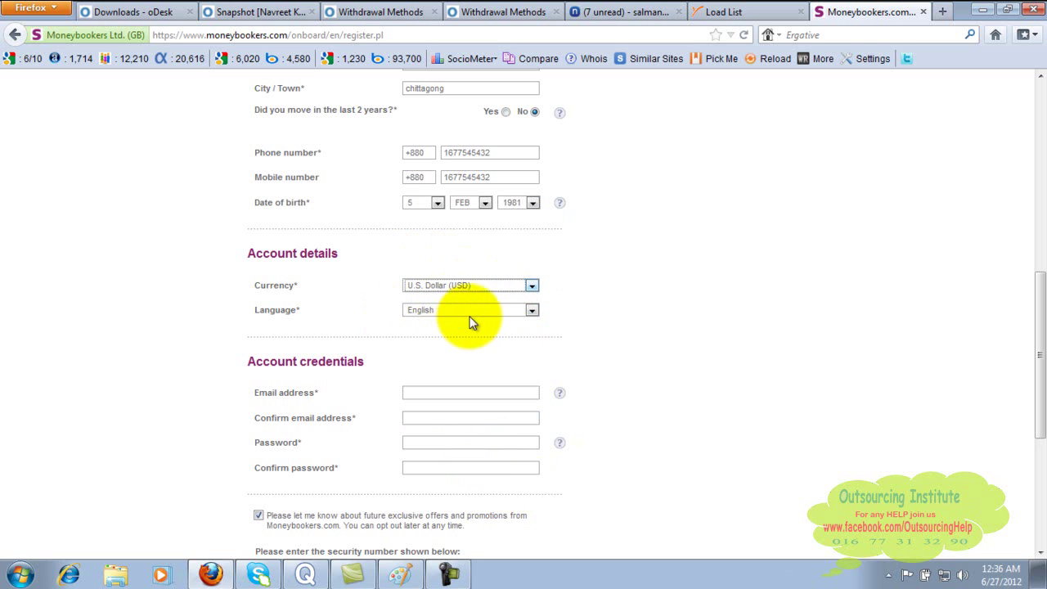
- Enter the account e-mail address and repeat it in Confirm email address
{"action": "left_click", "coordinate": [423, 395]}
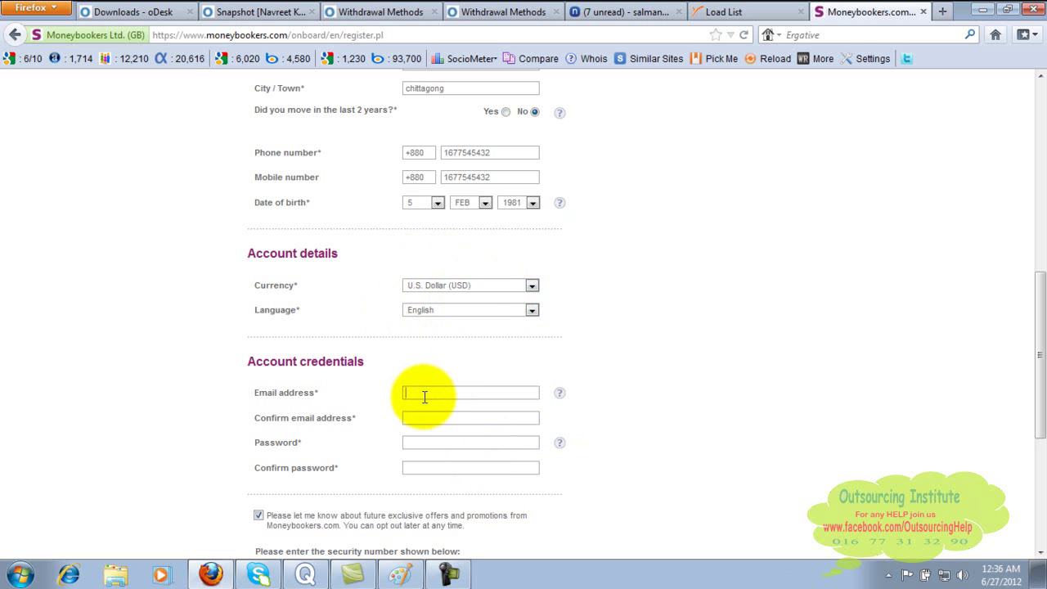
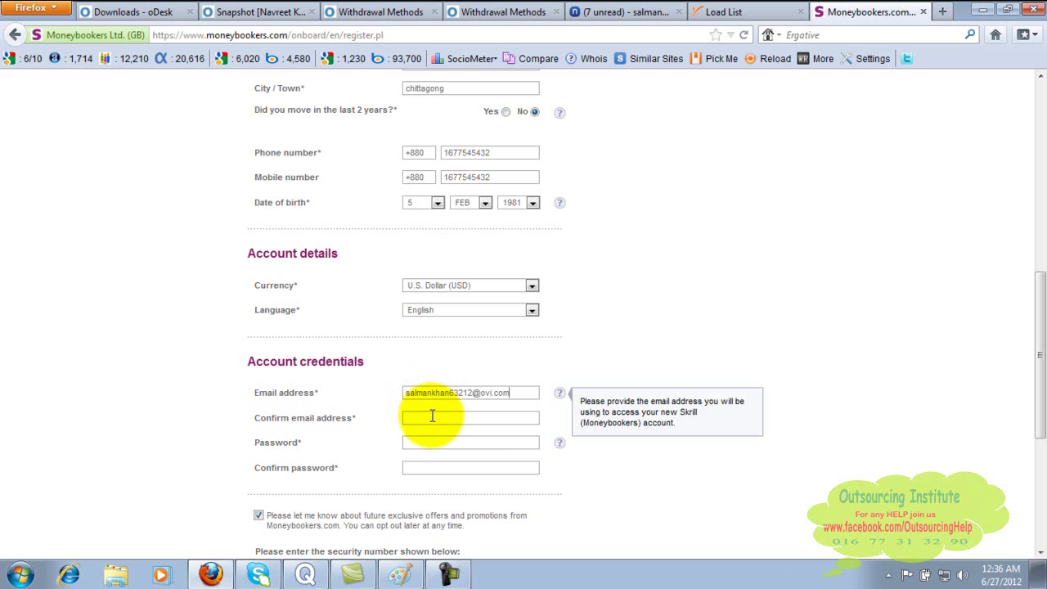
{"action": "left_click", "coordinate": [432, 416]}
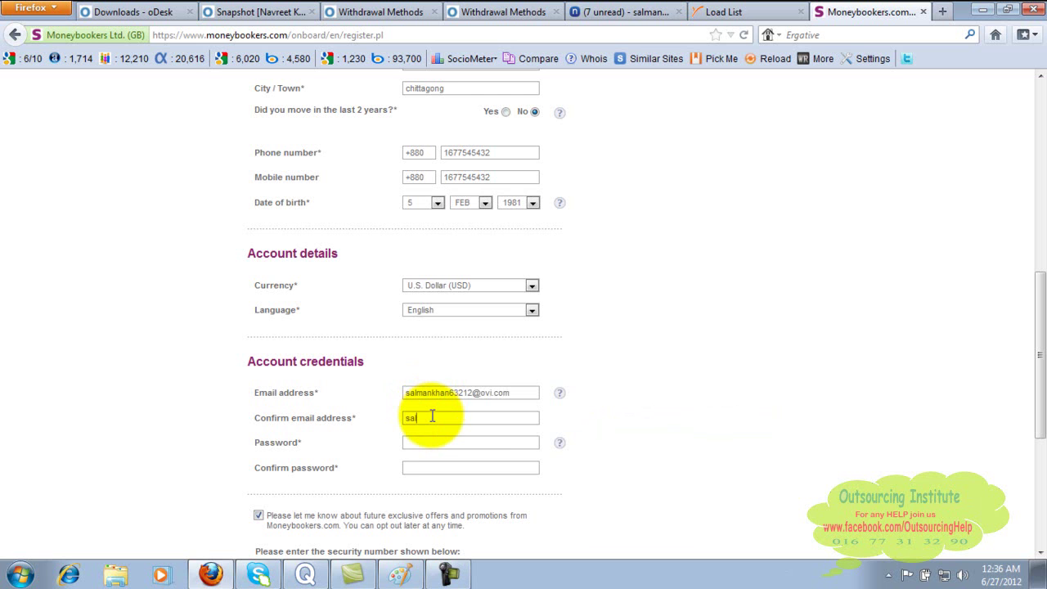
- Type the account password and retype it in Confirm password
{"action": "left_click", "coordinate": [434, 443]}
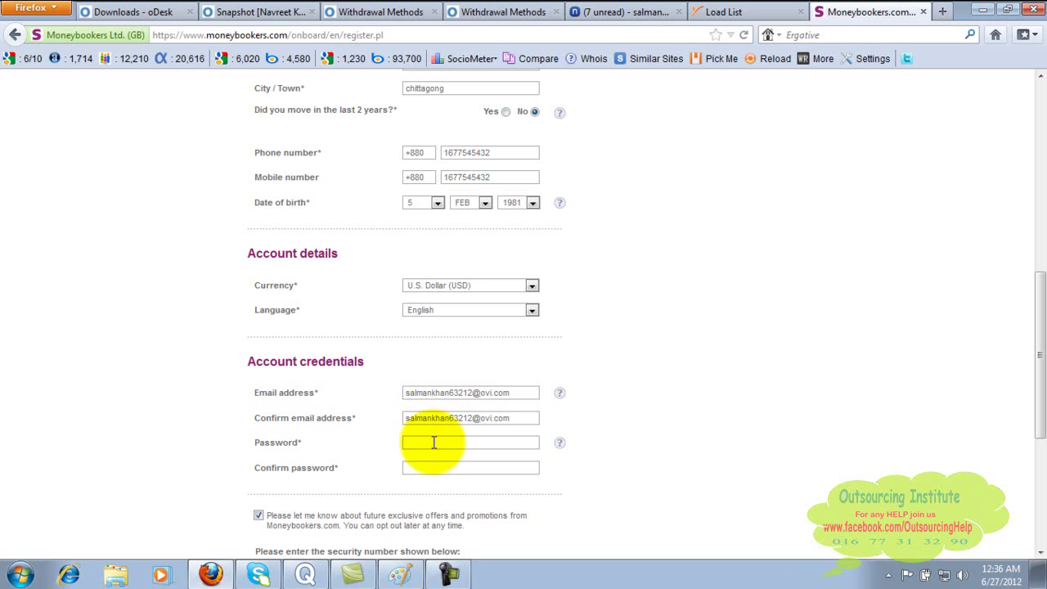
{"action": "type", "text": "••••••"}
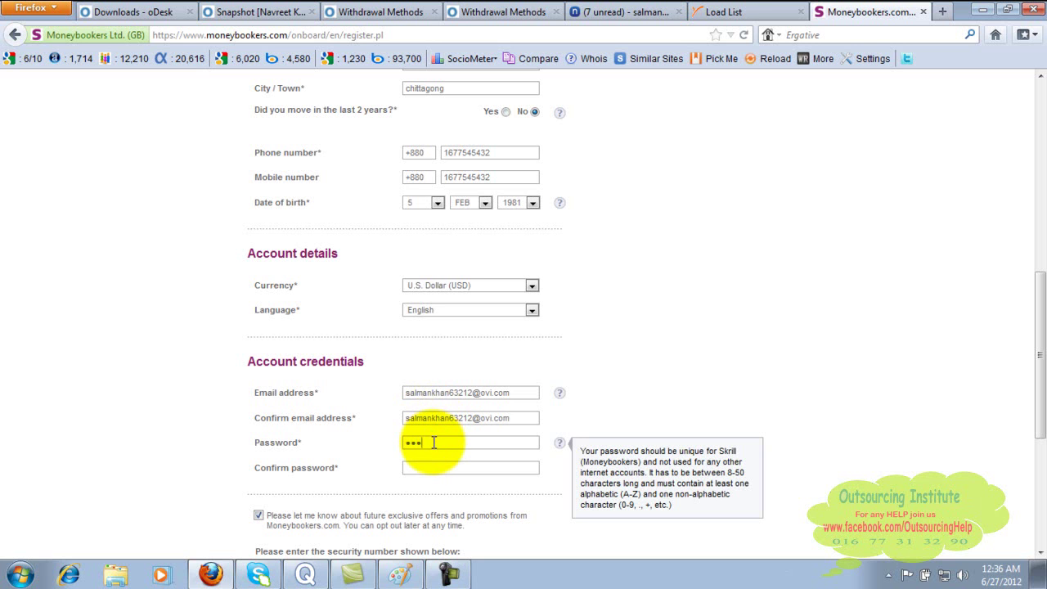
{"action": "type", "text": "•••"}
{"action": "left_click", "coordinate": [435, 468]}
{"action": "left_click", "coordinate": [434, 468]}
{"action": "type", "text": "•••••"}
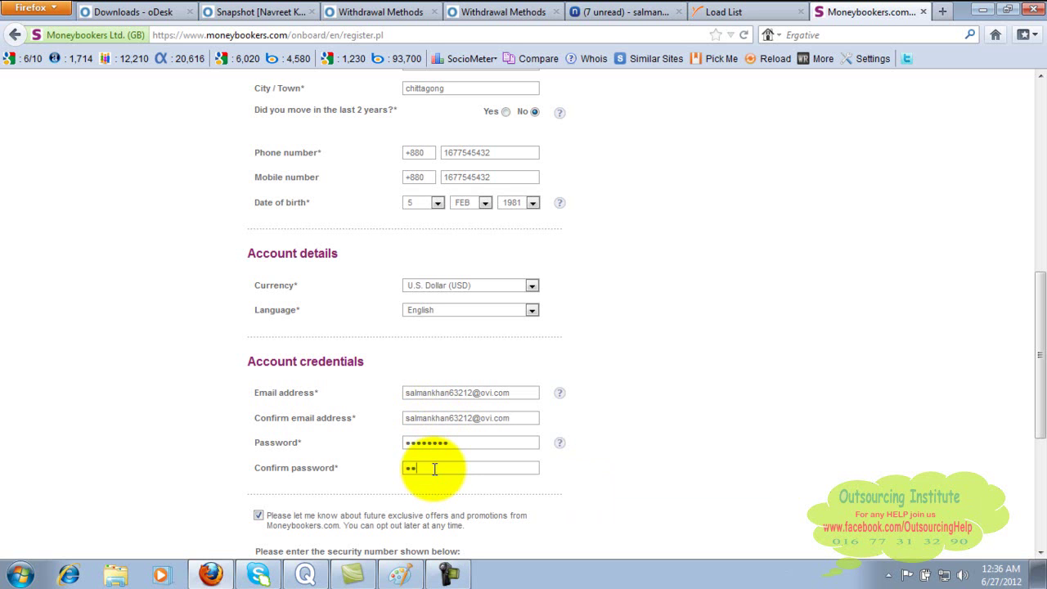
{"action": "type", "text": "•••"}
- Enter the security number shown in the captcha image at the bottom of the form
{"action": "scroll", "coordinate": [1031, 540], "scroll_direction": "down", "scroll_amount": 4}
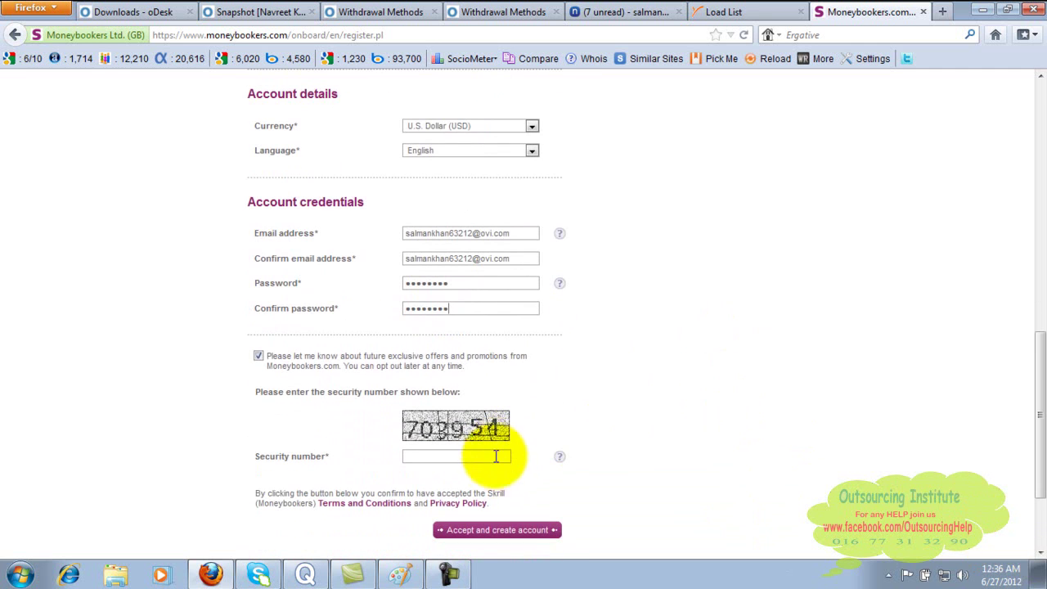
{"action": "left_click", "coordinate": [494, 459]}
{"action": "type", "text": "703954"}
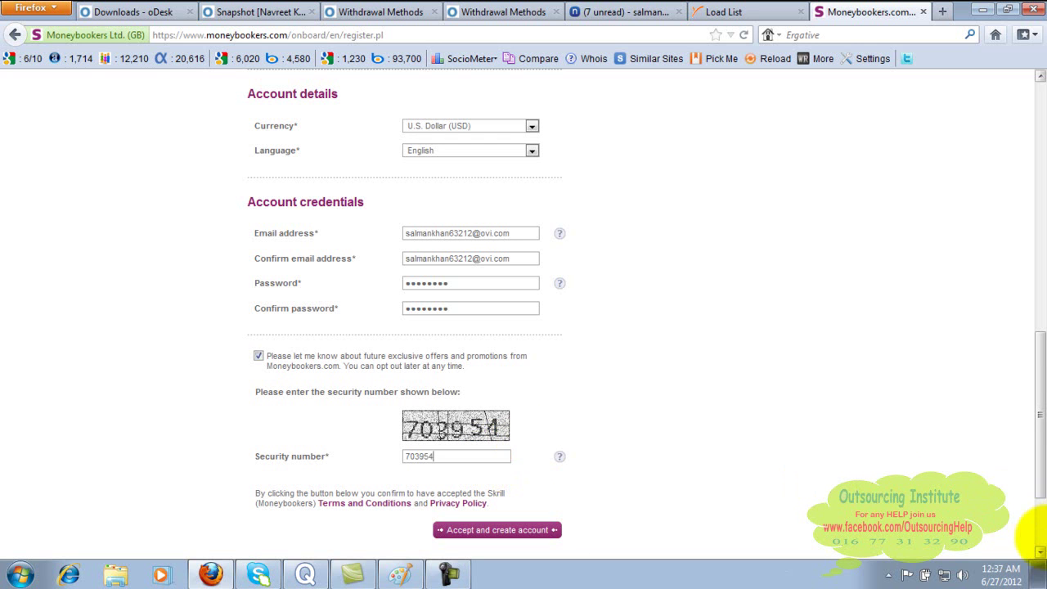
{"action": "left_click_drag", "start_coordinate": [1032, 366], "coordinate": [1017, 423]}
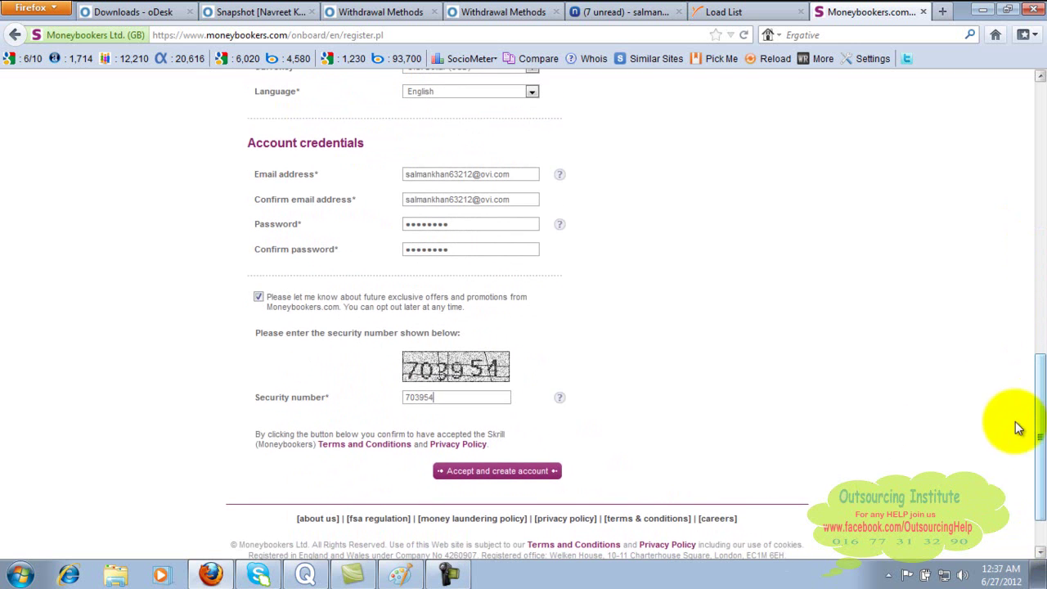
- Accept and create the account, reaching the 'Congratulations - your account is now open!' page
{"action": "left_click", "coordinate": [530, 473]}
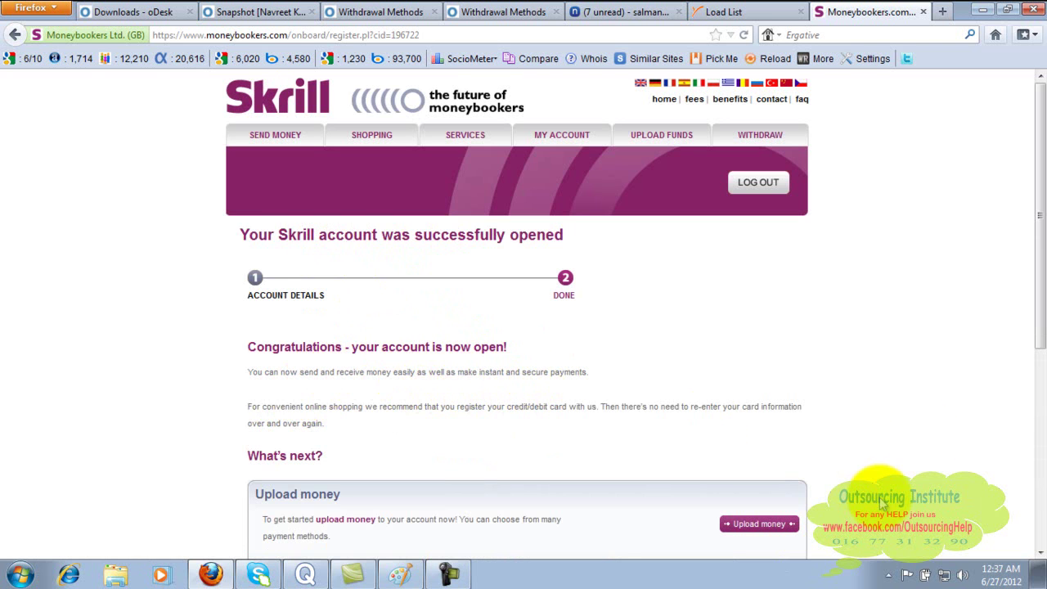
{"action": "left_click_drag", "start_coordinate": [1041, 274], "coordinate": [1043, 402]}
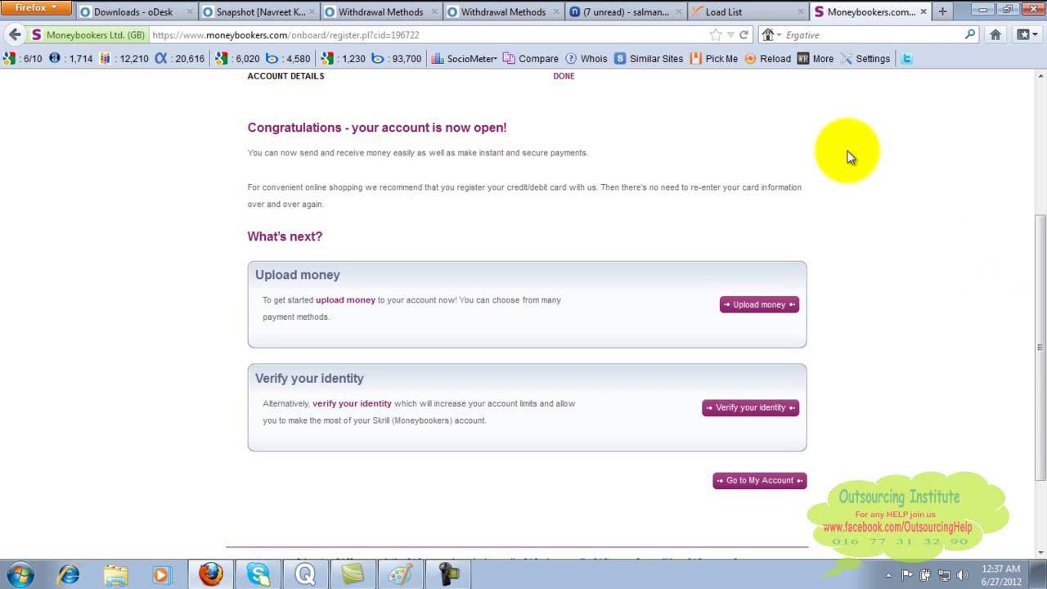
- In Yahoo Mail, refresh the inbox and open the Welcome to Skrill message's verification link section
{"action": "left_click", "coordinate": [653, 13]}
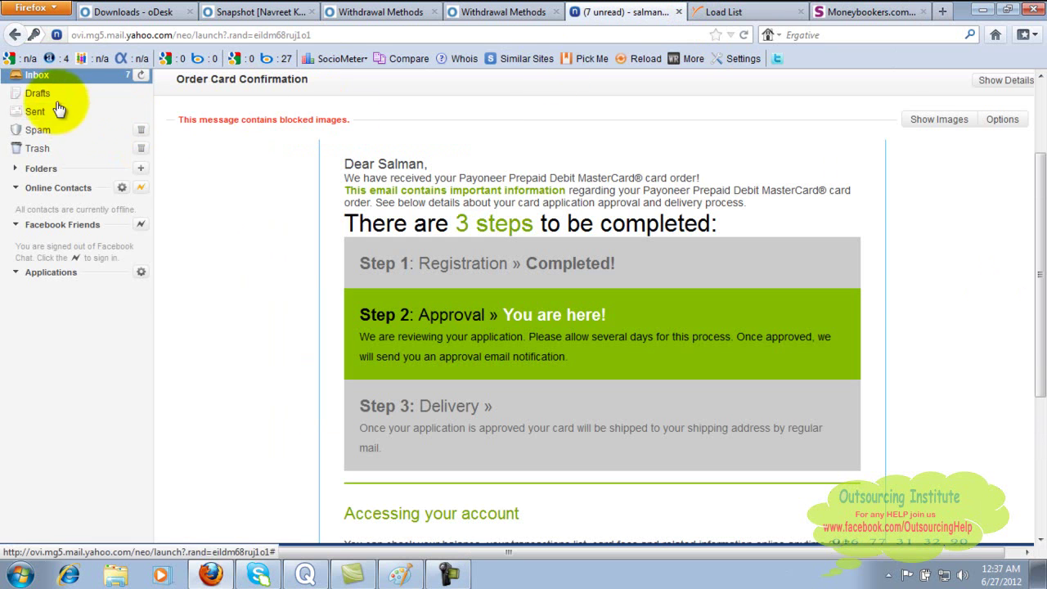
{"action": "left_click", "coordinate": [43, 74]}
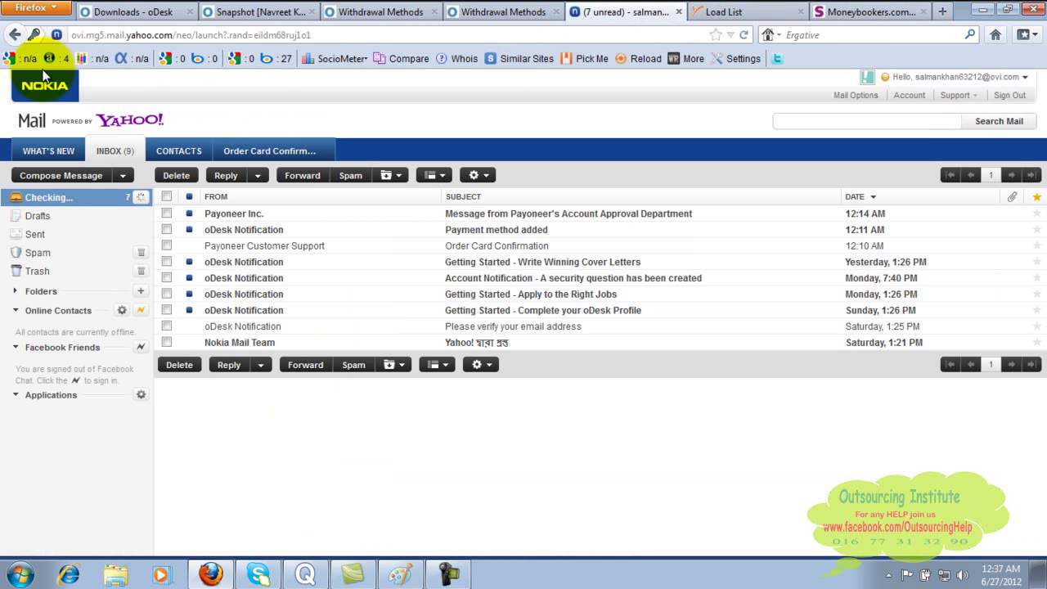
{"action": "left_click", "coordinate": [116, 200]}
{"action": "left_click", "coordinate": [116, 200]}
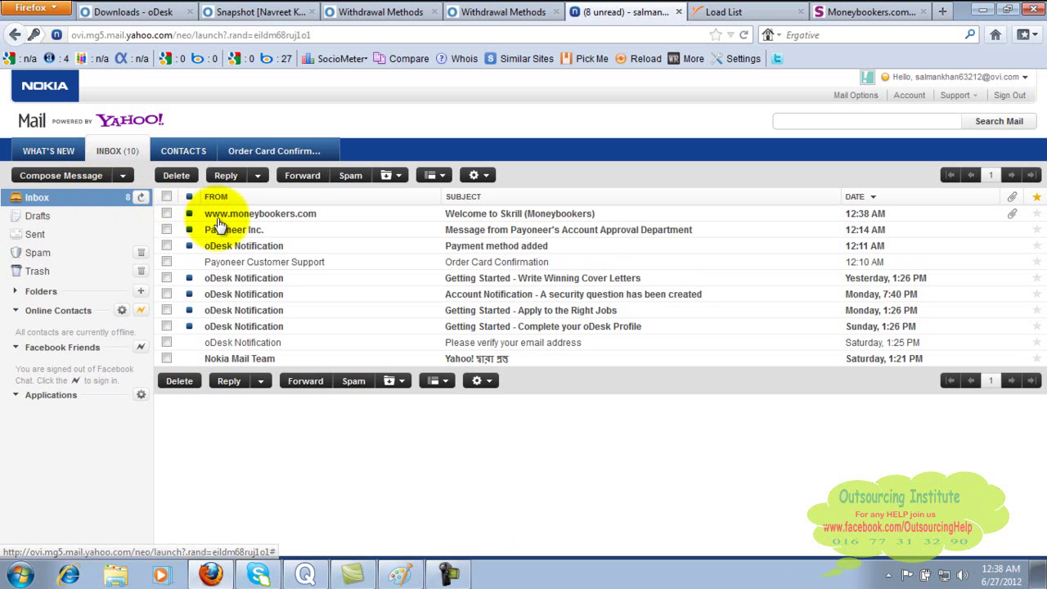
{"action": "left_click", "coordinate": [275, 217]}
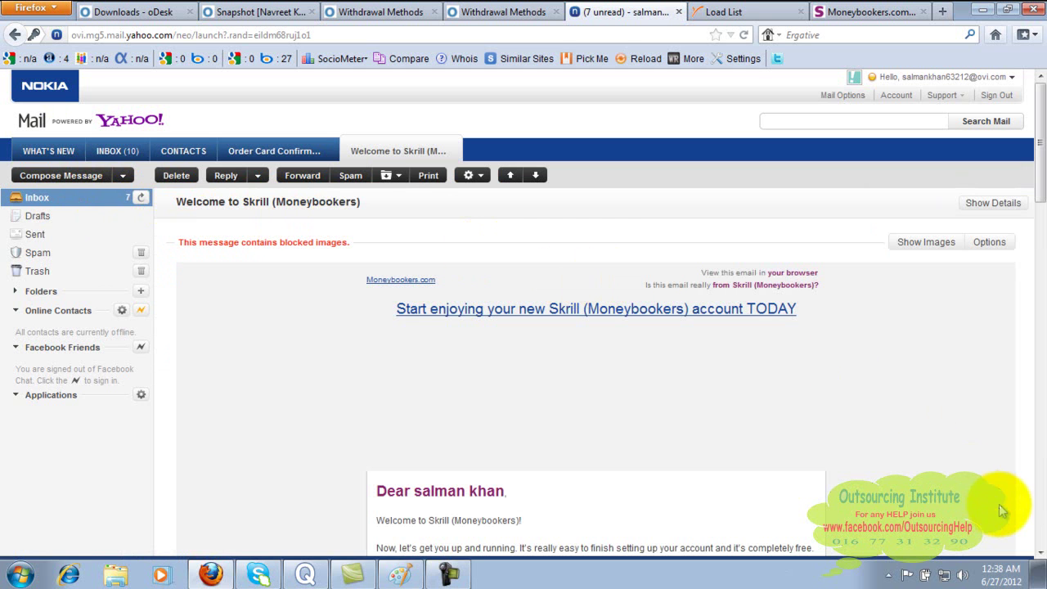
{"action": "scroll", "coordinate": [810, 458], "scroll_direction": "down", "scroll_amount": 5}
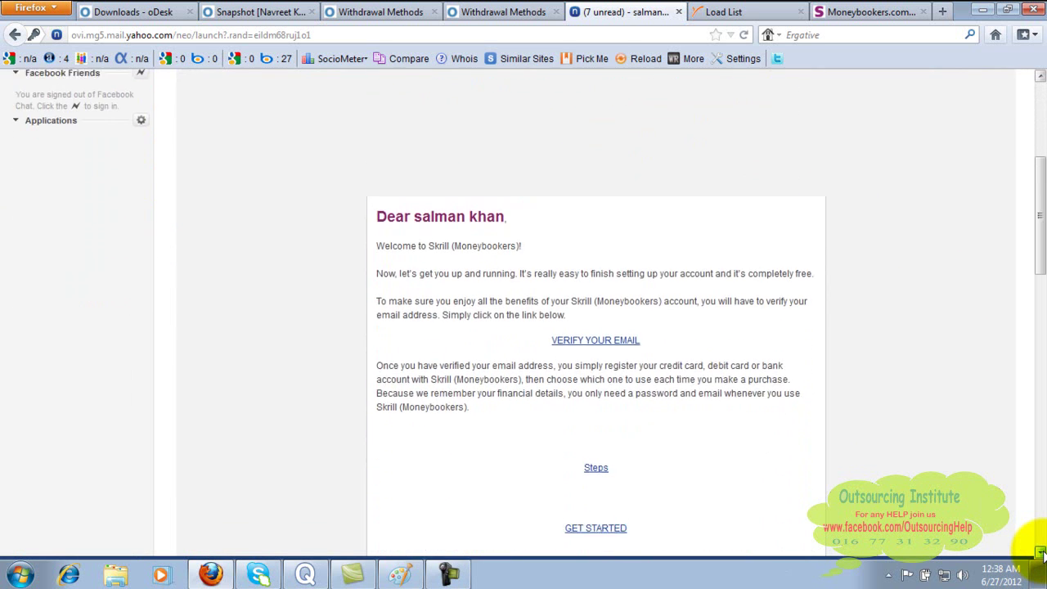
- Follow the e-mail verification link, close the leftover registration tab and view the signed-in Skrill account
{"action": "left_click", "coordinate": [605, 338]}
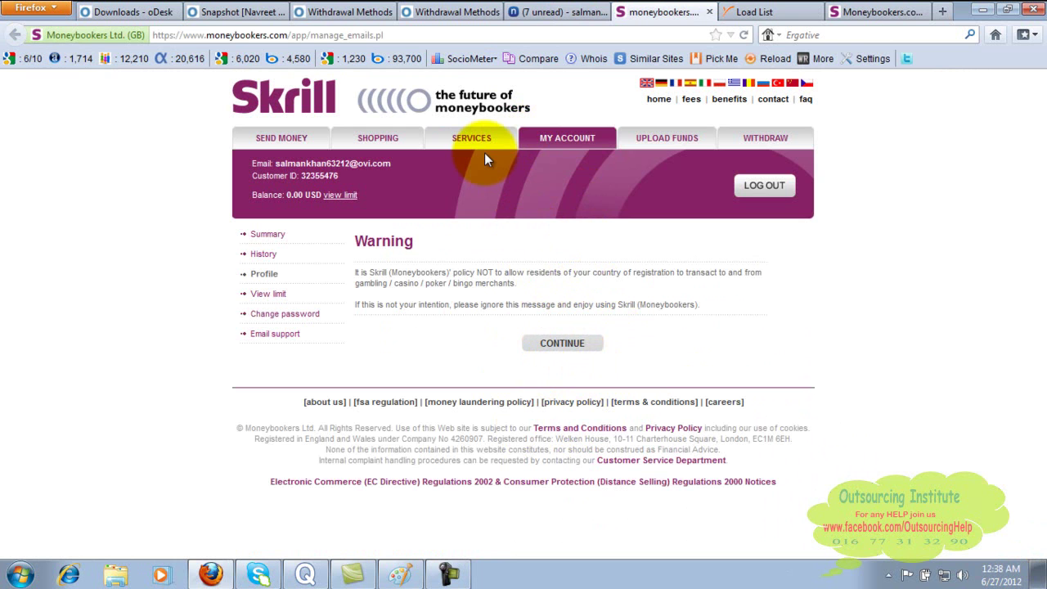
{"action": "left_click", "coordinate": [910, 12]}
{"action": "left_click", "coordinate": [923, 12]}
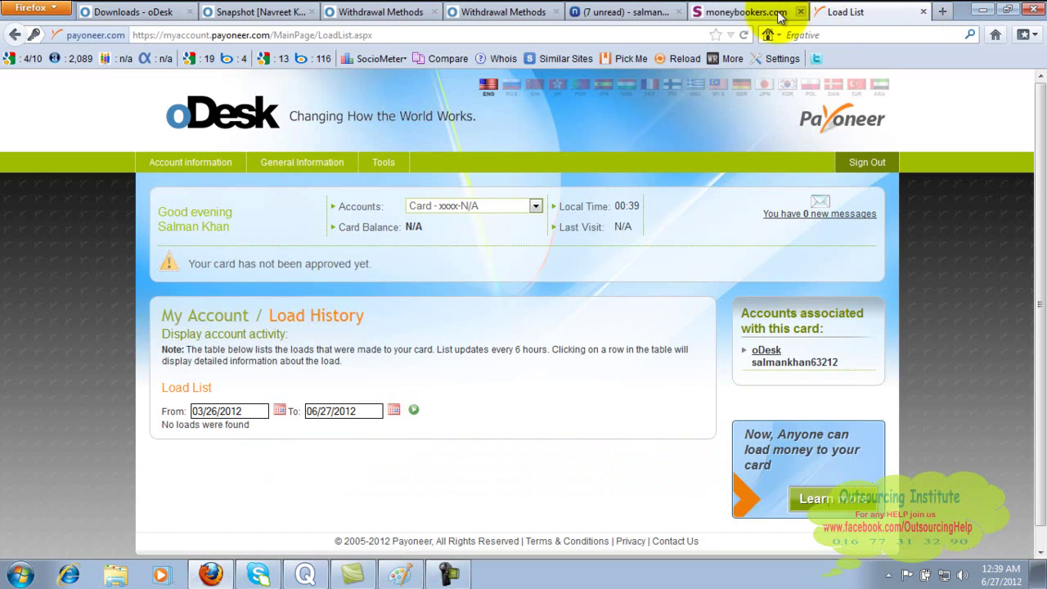
{"action": "left_click", "coordinate": [728, 12]}
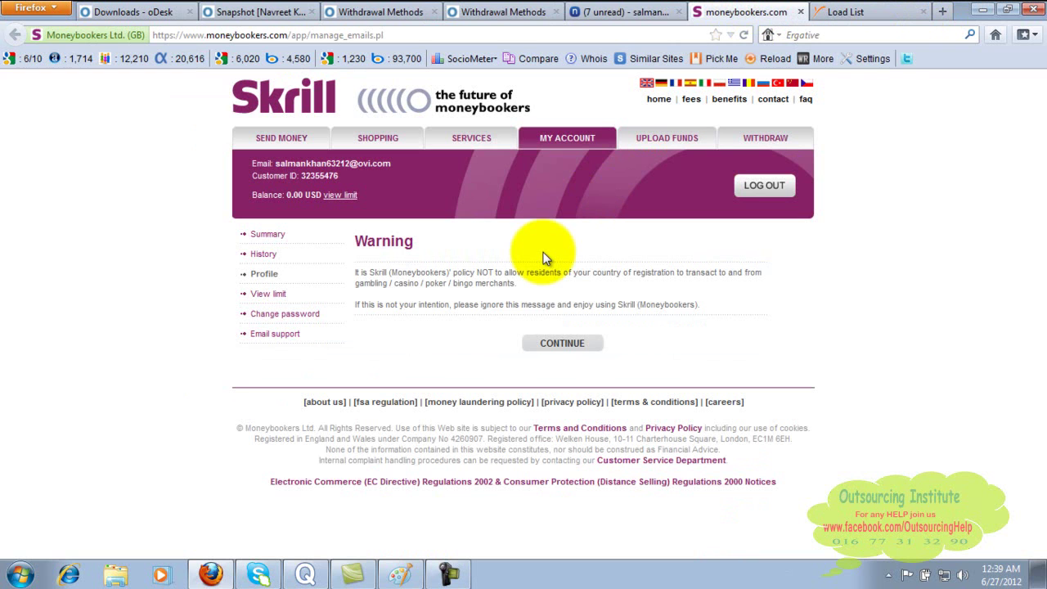